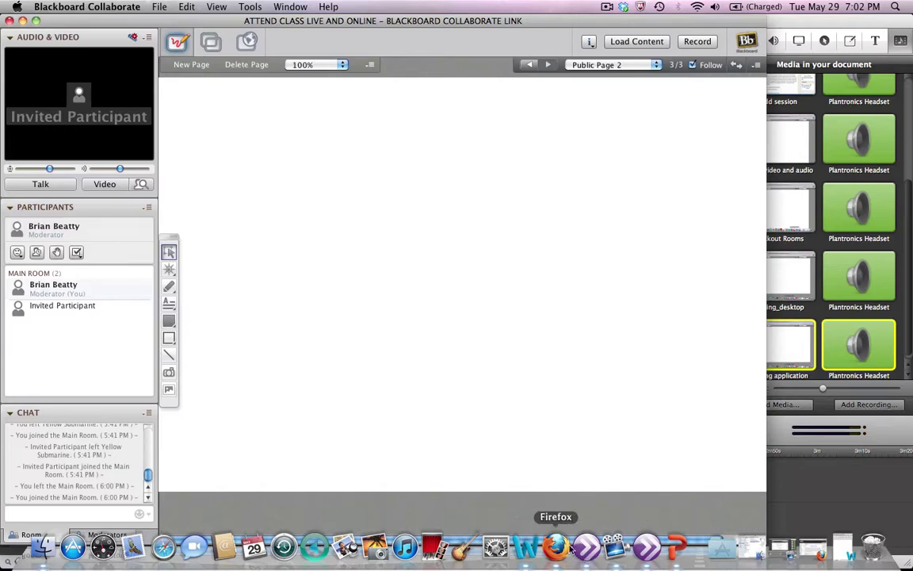
Switch to Microsoft Word, enter the heading "Student Comments" in the blank document, and reposition its window
left_click(525, 548)
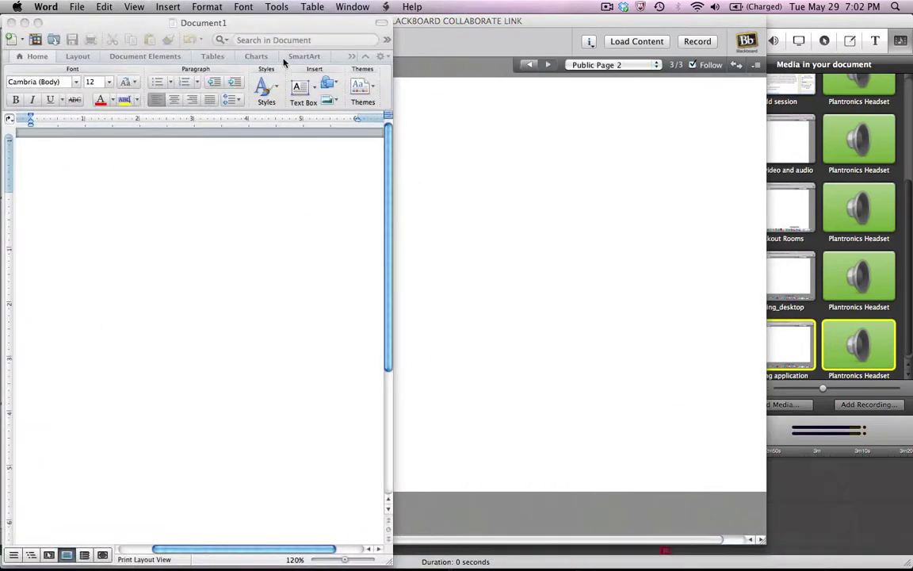
left_click_drag(289, 18, 551, 17)
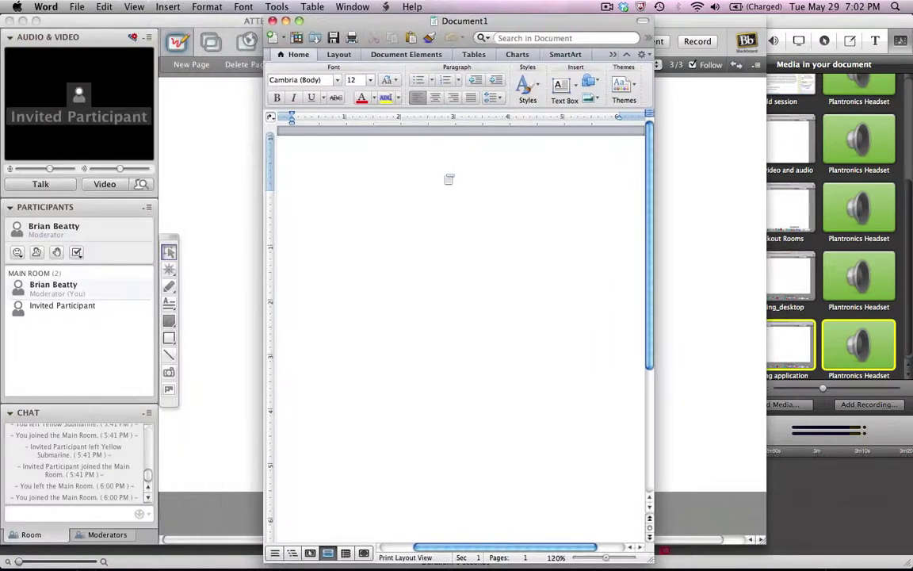
type("Student Commens")
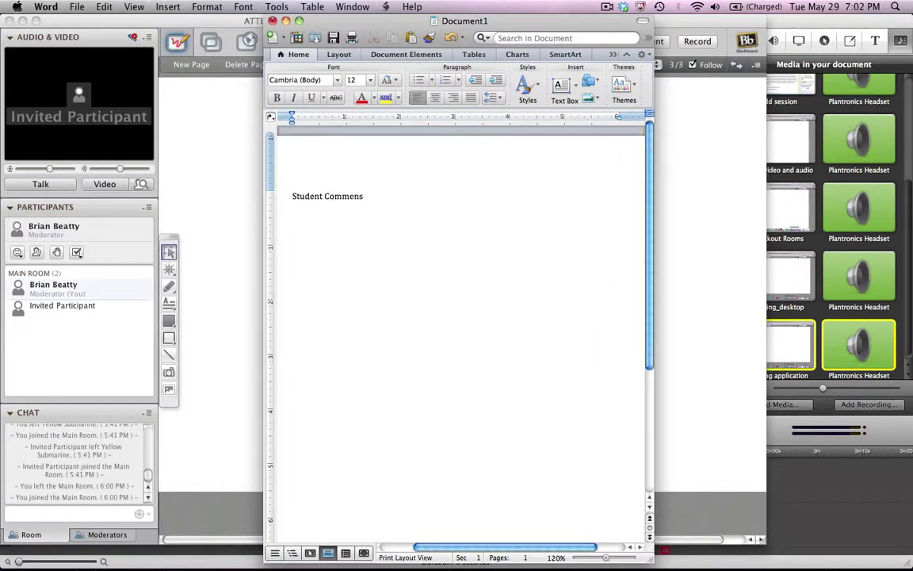
key("BackSpace")
type("trs")
key("BackSpace")
key("BackSpace")
type("s")
left_click_drag(495, 21, 314, 20)
left_click_drag(370, 12, 336, 14)
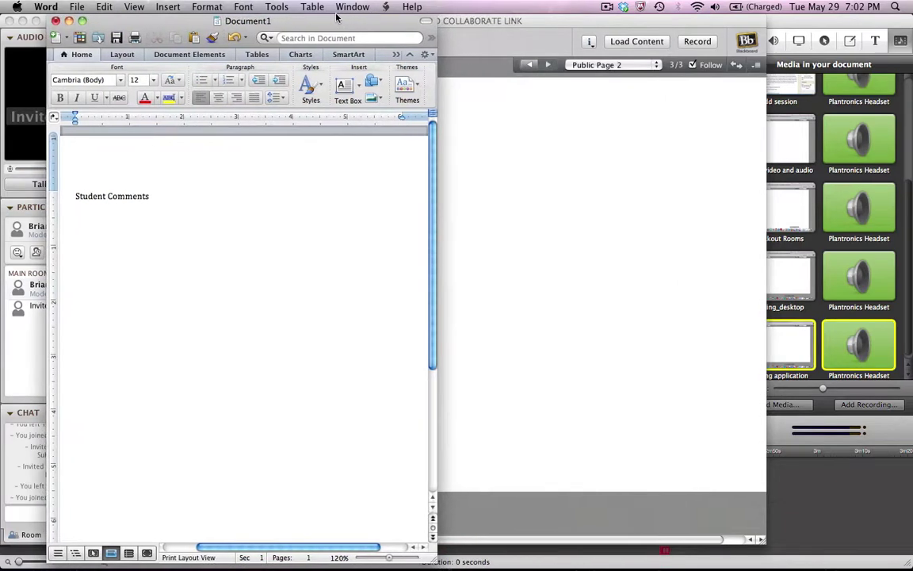
Return to Blackboard Collaborate and start sharing the Microsoft Word application with the session, acknowledging the sharing notification
left_click(45, 26)
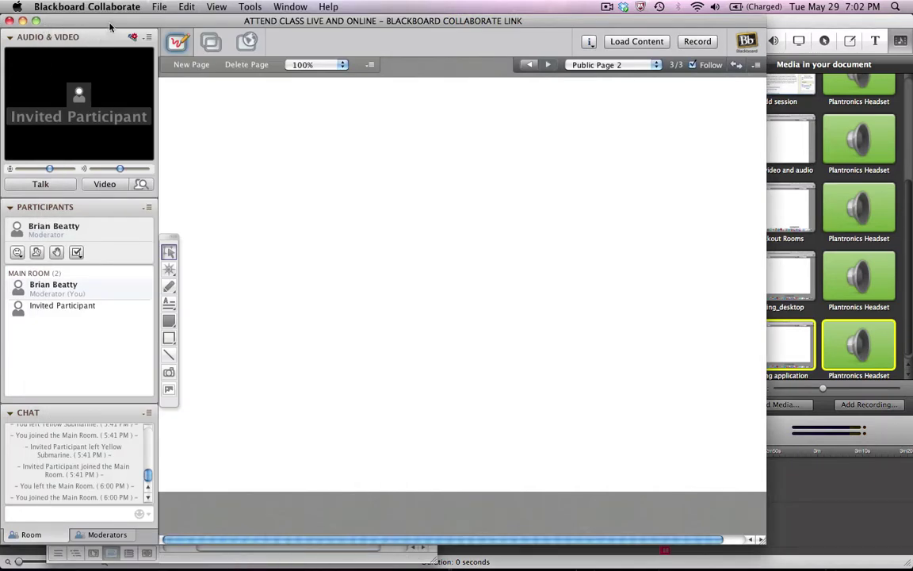
mouse_move(64, 313)
left_click(64, 312)
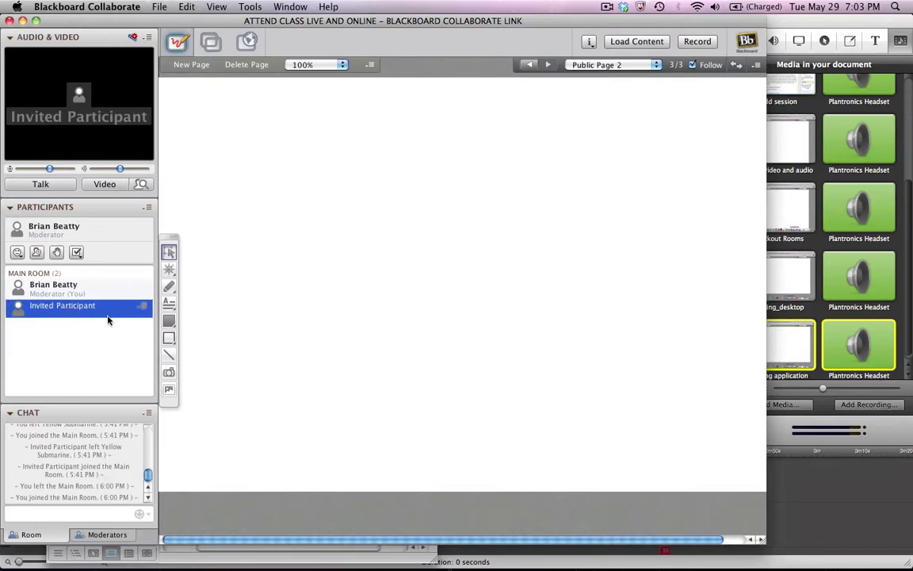
left_click(119, 285)
left_click(250, 6)
mouse_move(264, 24)
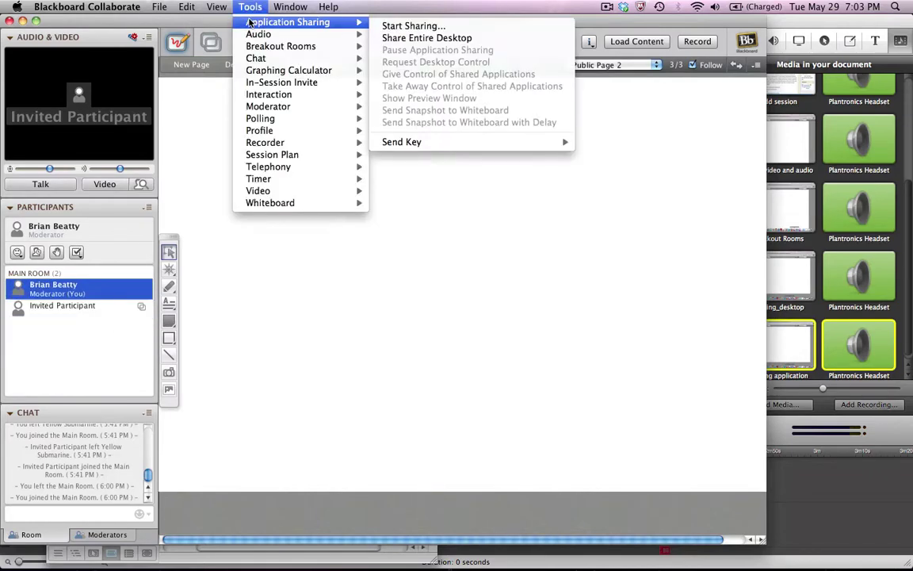
left_click(407, 26)
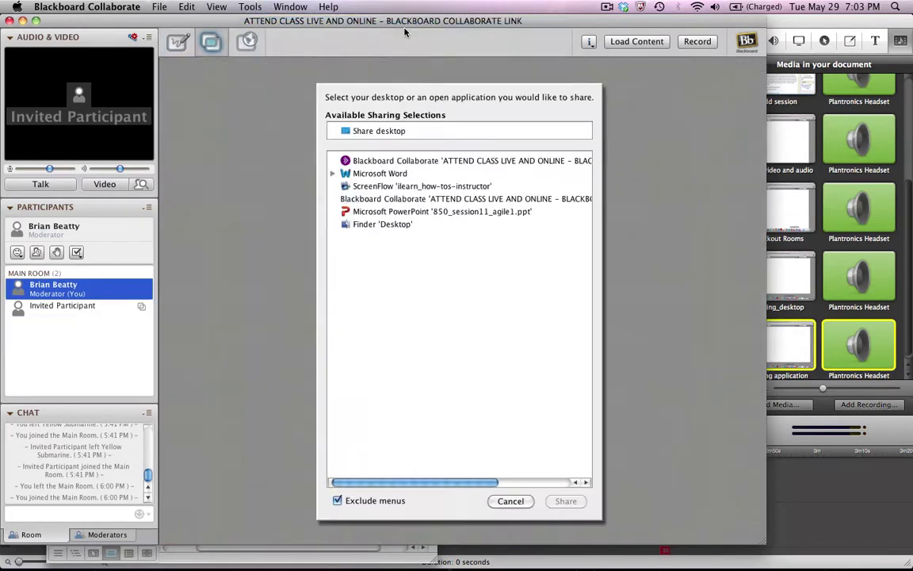
left_click(388, 174)
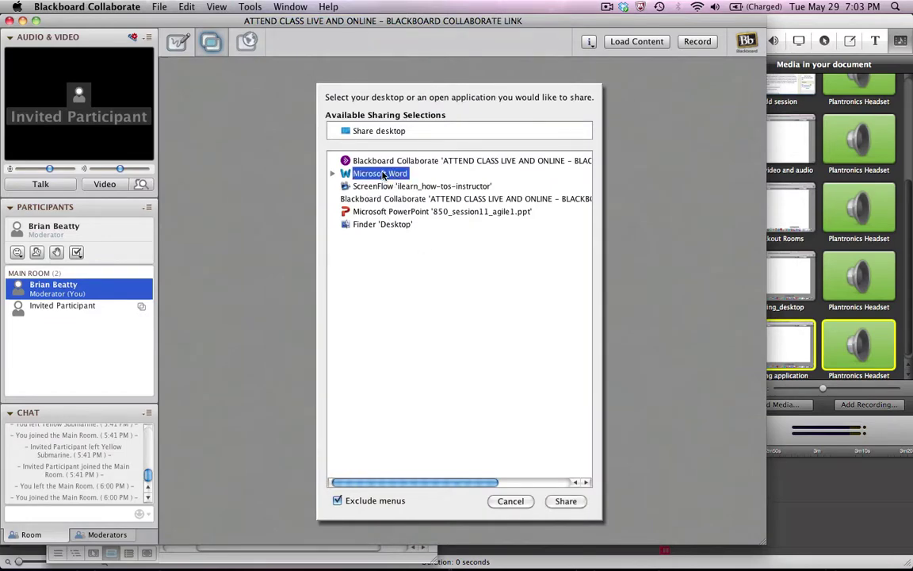
left_click(563, 501)
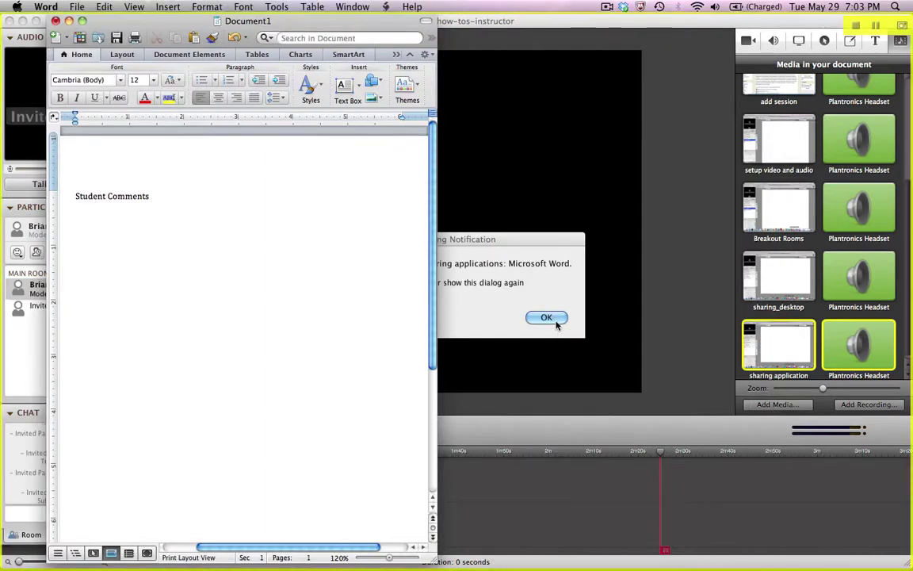
left_click(556, 321)
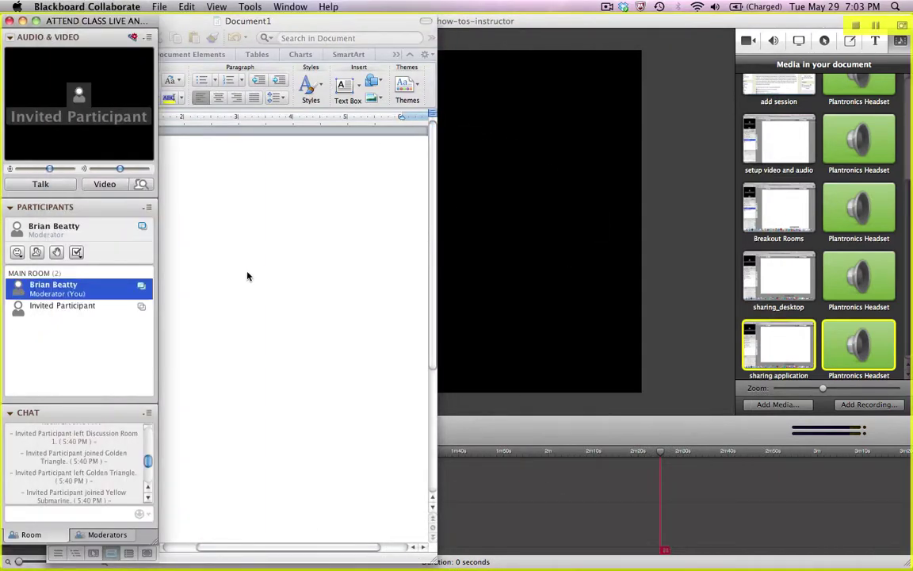
Bring up the invited participant's session window beside the Word document, check how the shared document appears there, and minimize it
left_click(668, 547)
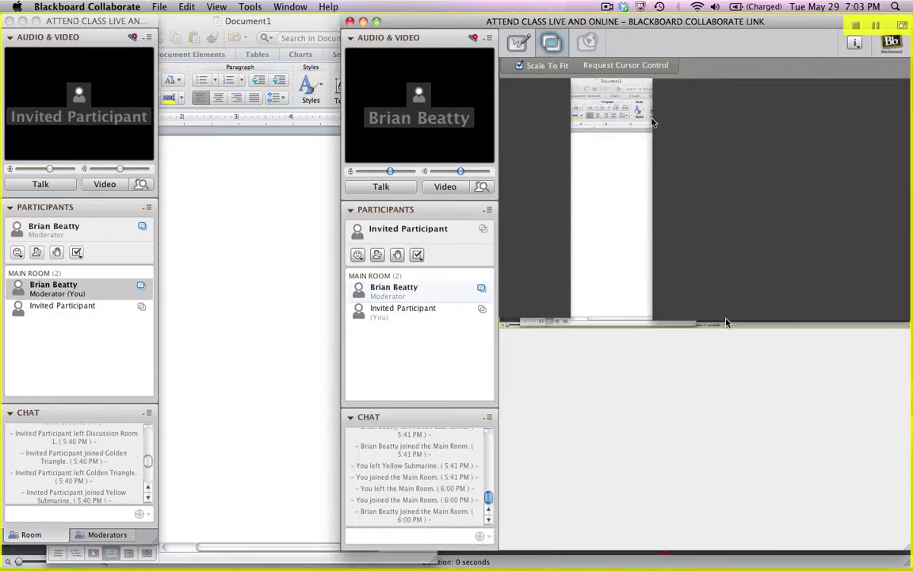
left_click_drag(435, 25, 537, 27)
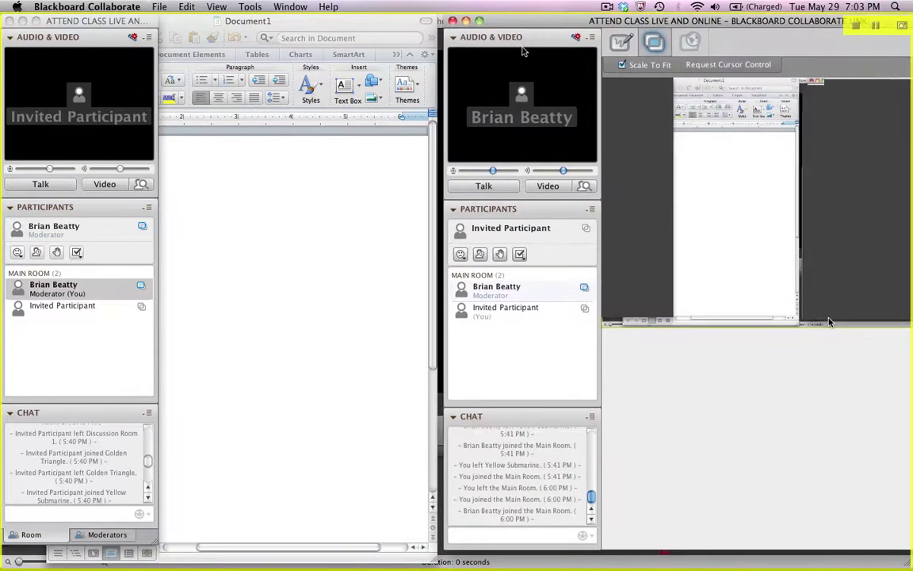
left_click(187, 28)
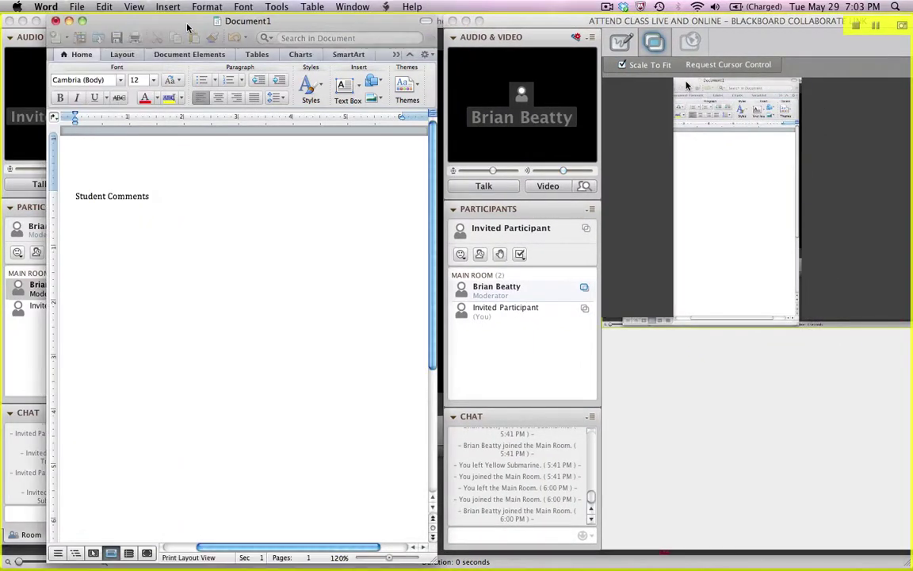
left_click_drag(188, 28, 304, 4)
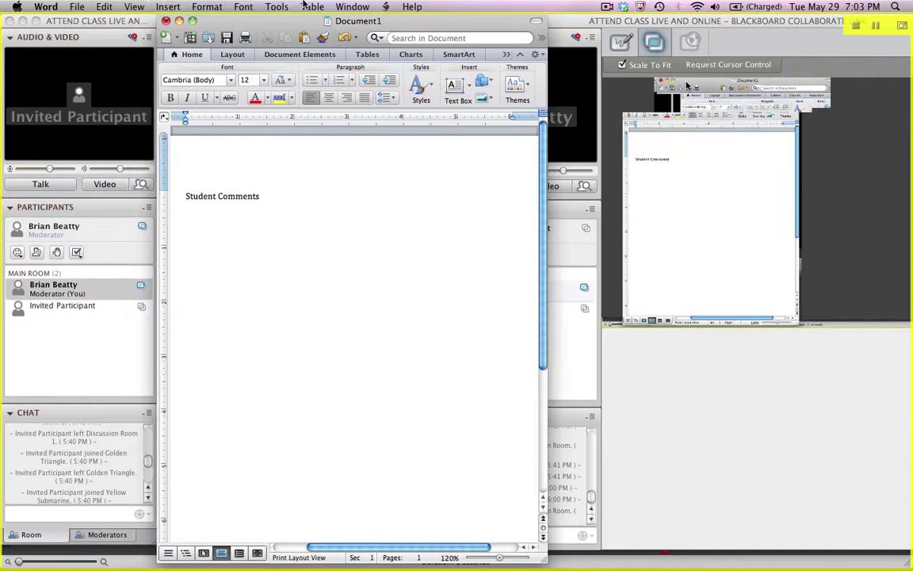
left_click(639, 27)
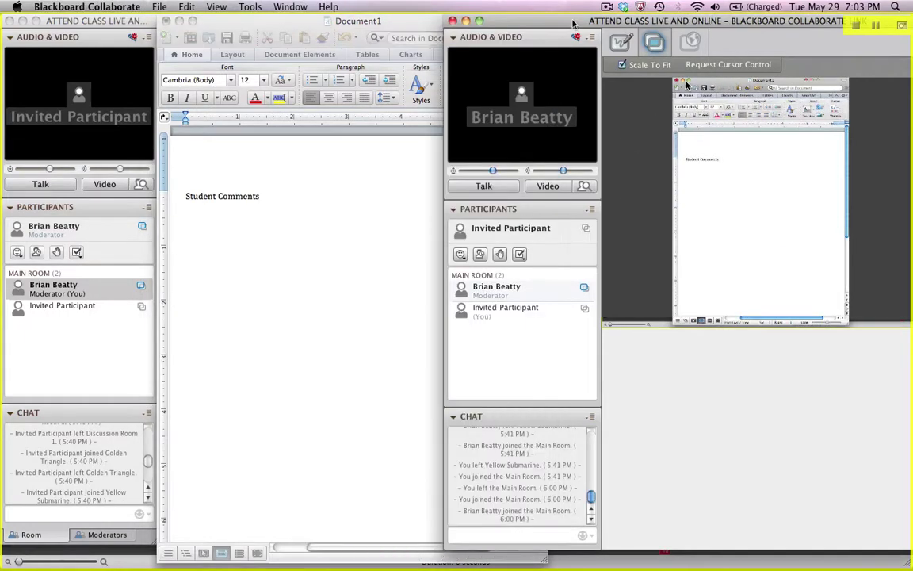
left_click(467, 21)
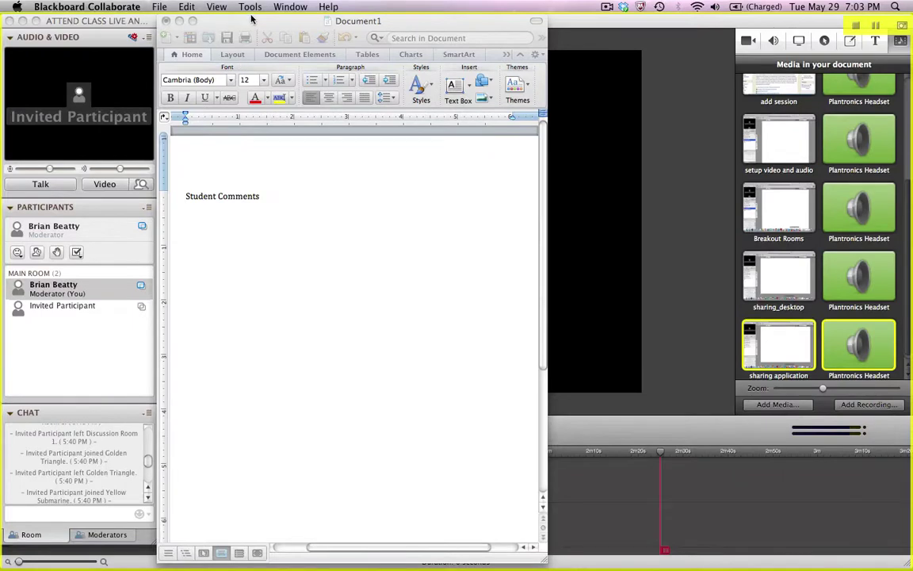
Select the invited participant in the Main Room and view their permissions without changing them
left_click(251, 17)
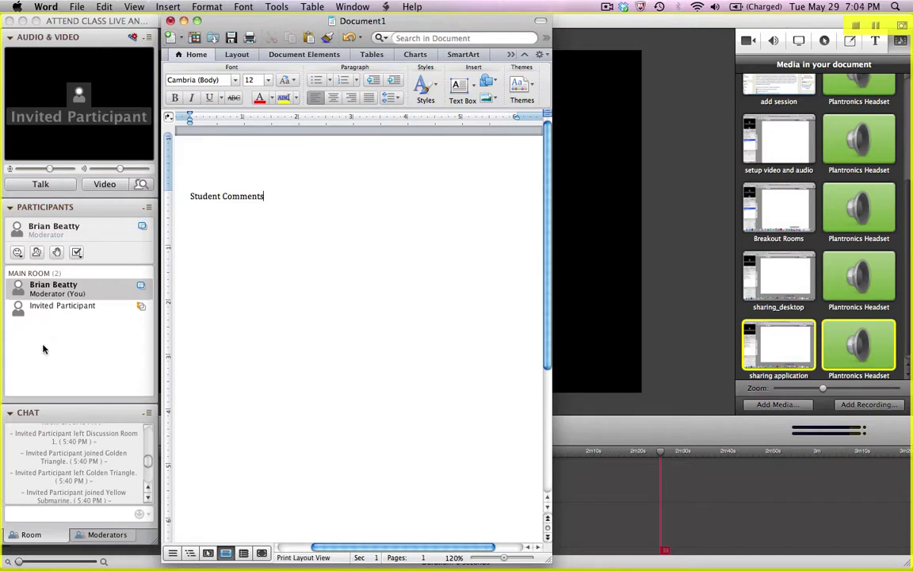
left_click(57, 306)
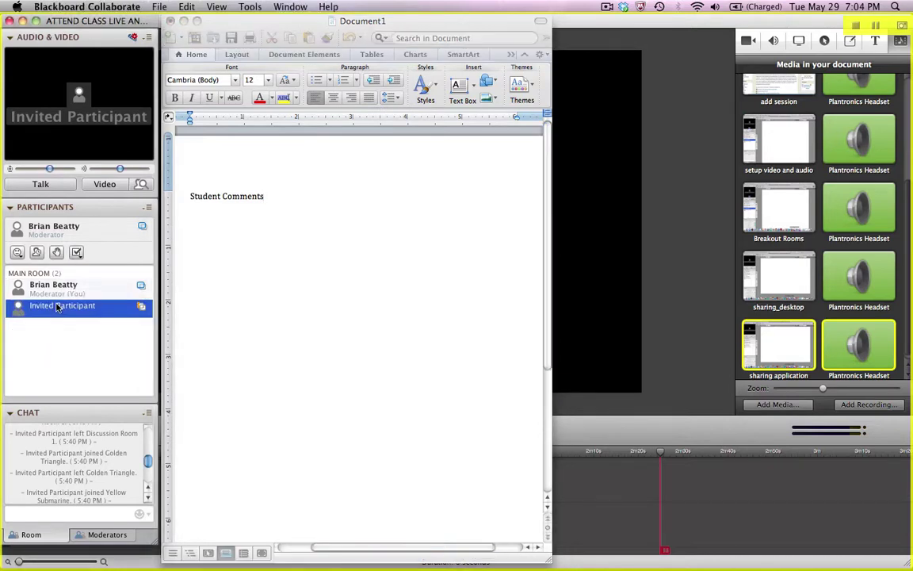
right_click(131, 308)
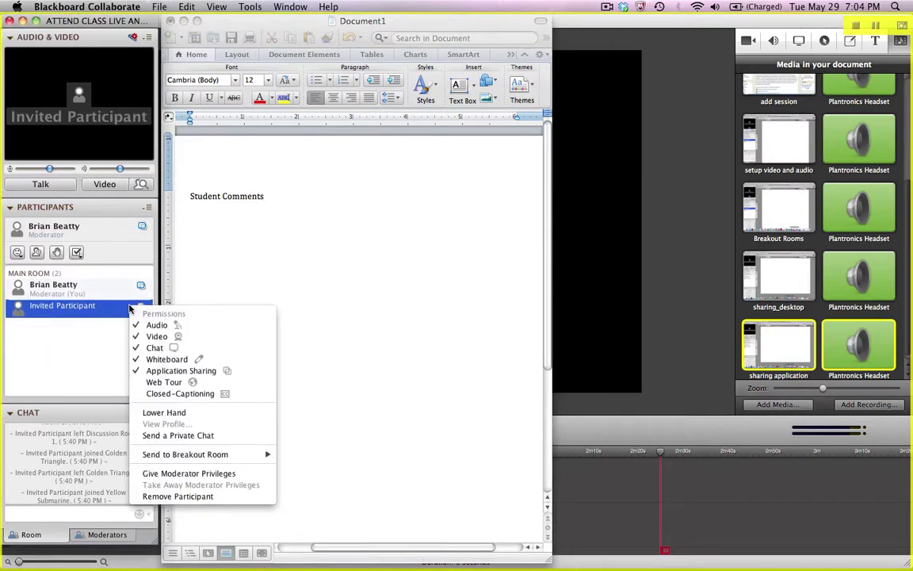
left_click(292, 279)
left_click(93, 288)
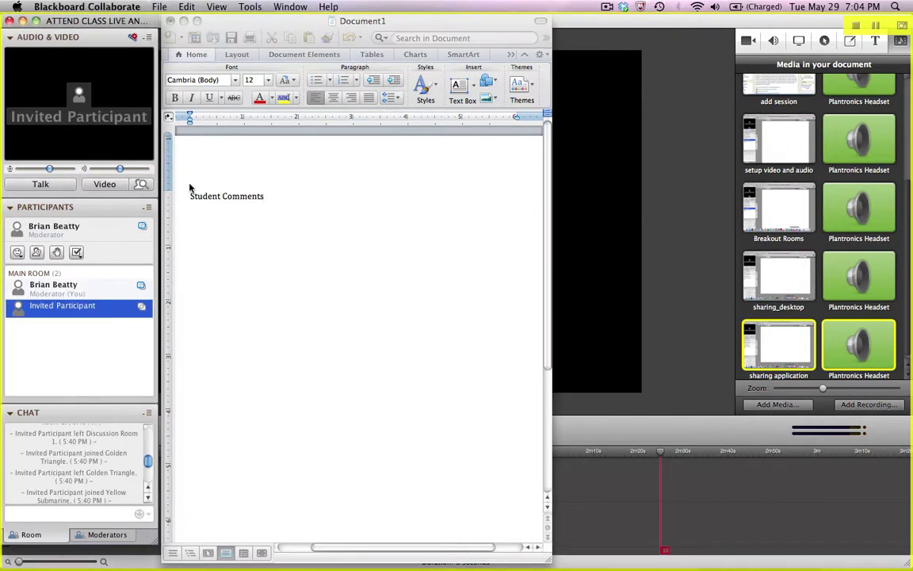
Give the invited participant control of the shared applications and acknowledge the notice
left_click(250, 7)
mouse_move(229, 21)
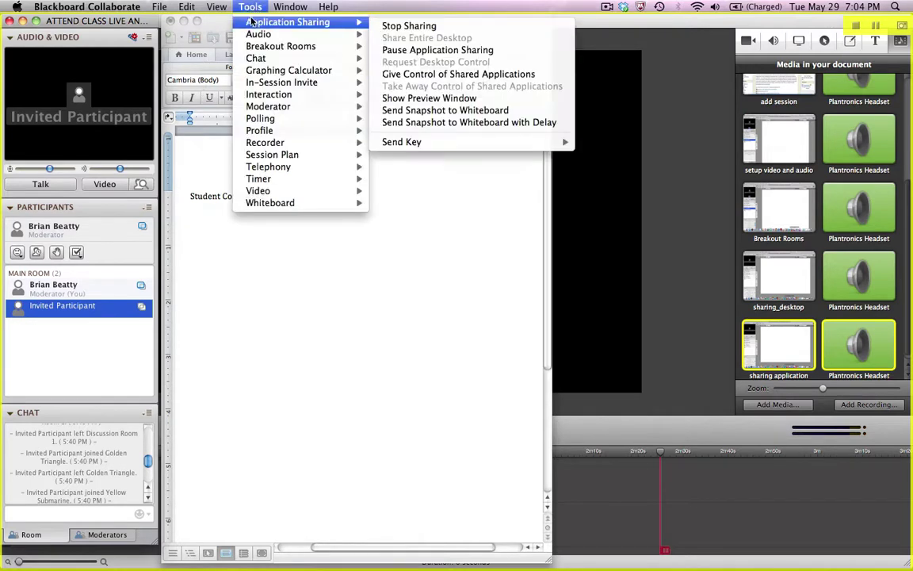
left_click(537, 75)
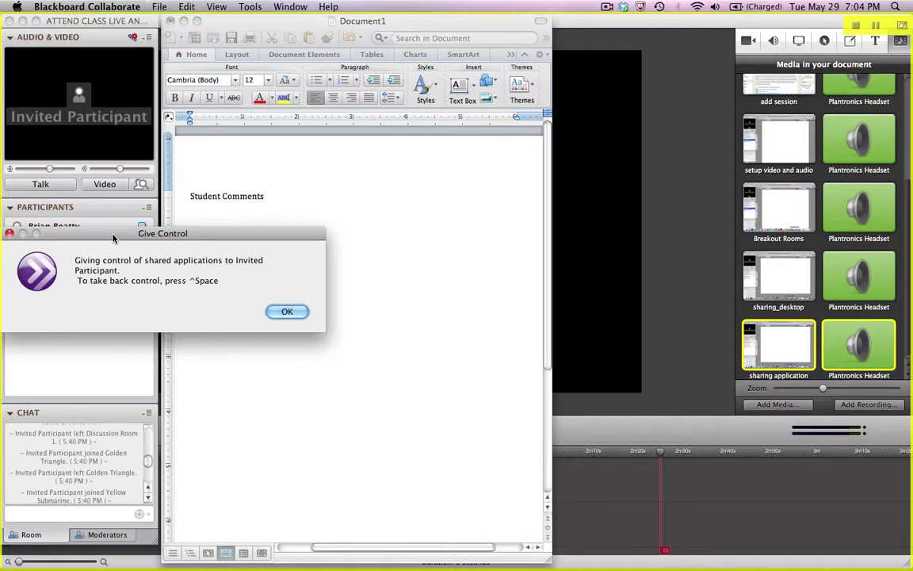
left_click_drag(112, 237, 136, 190)
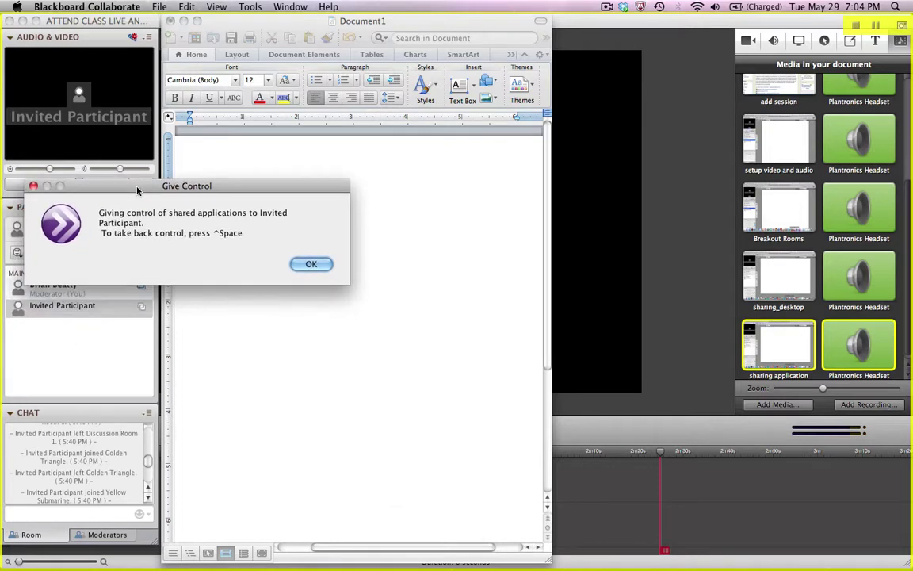
left_click(312, 265)
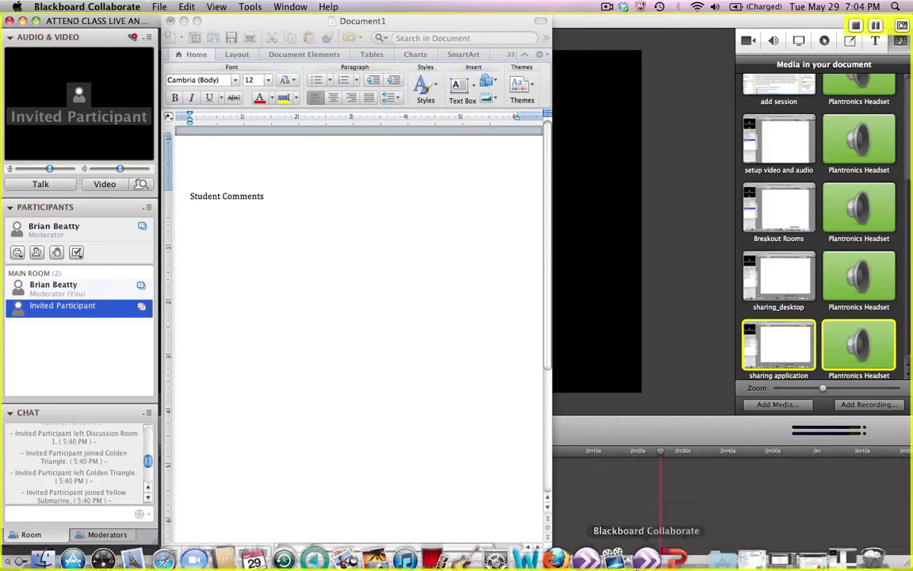
Restore the invited participant's session window and add the line "You see this?" below the heading in the shared Word document
left_click(647, 546)
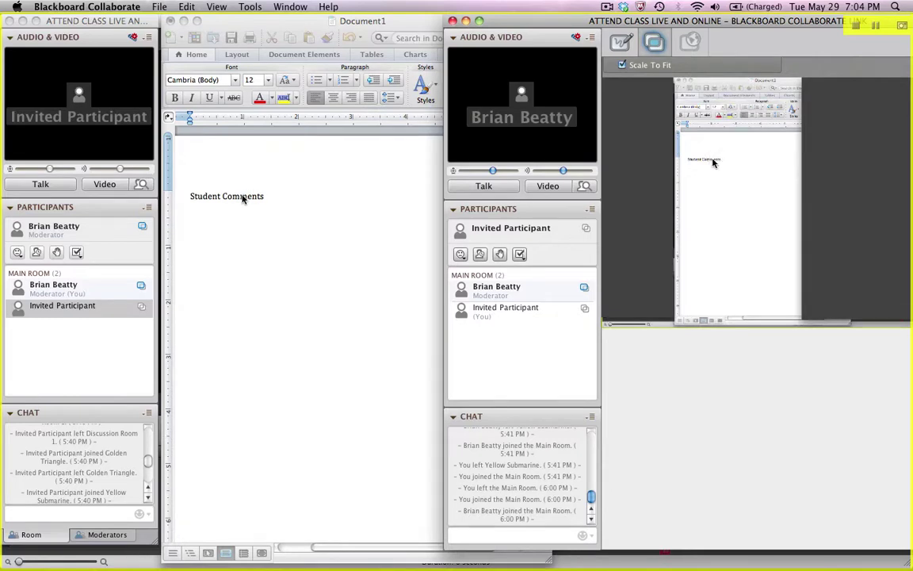
left_click(226, 182)
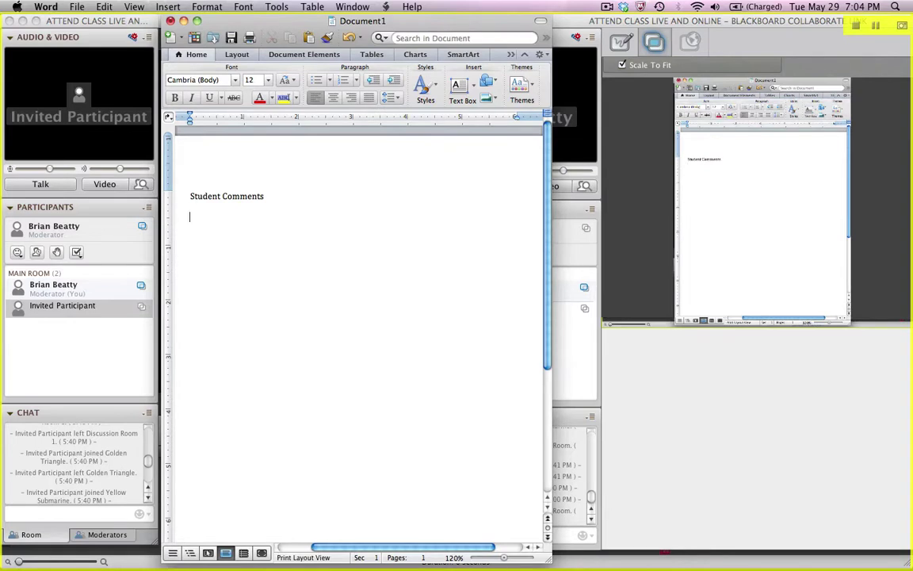
type("Ypu see this?")
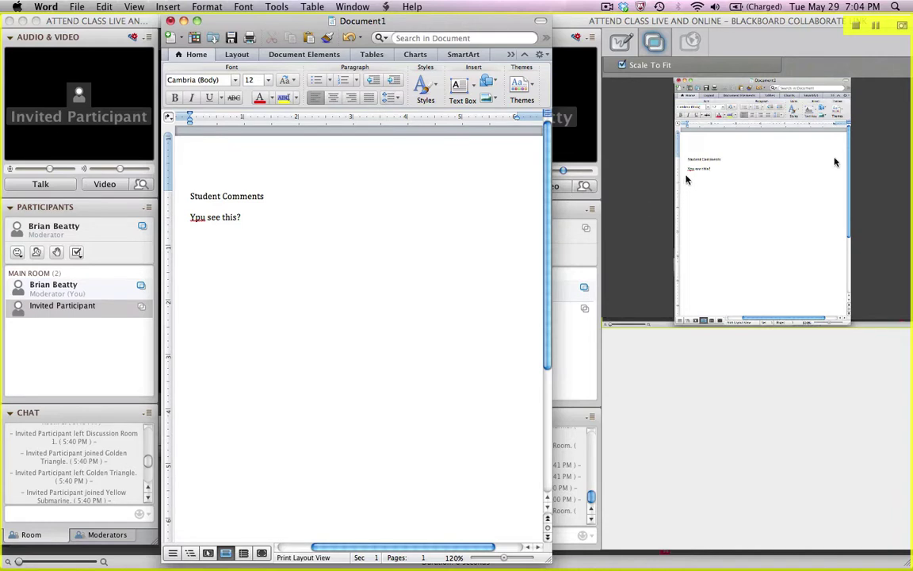
left_click(205, 218)
key("BackSpace")
key("BackSpace")
type("ou")
key("BackSpace")
Return to the moderator's Blackboard Collaborate window and take away the participant's control of the shared applications
left_click(135, 16)
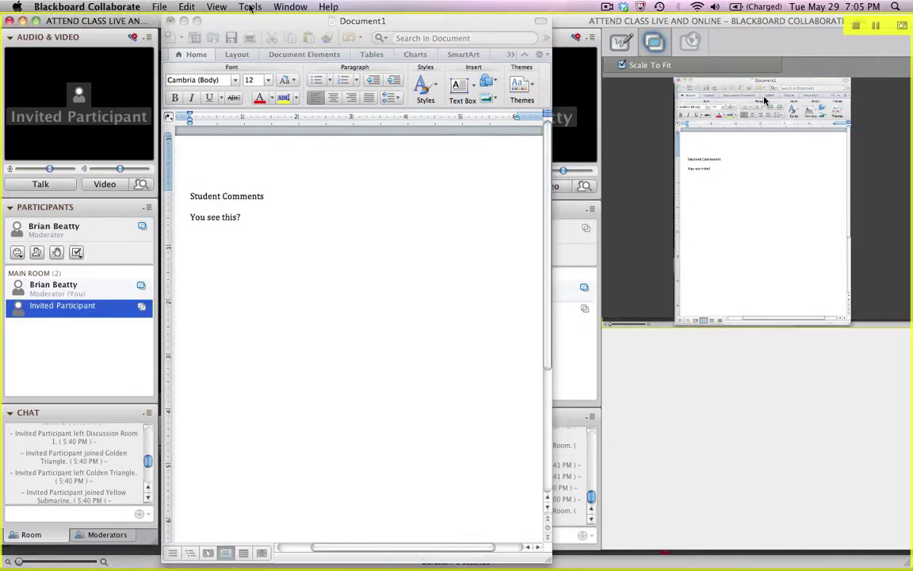
left_click(250, 7)
mouse_move(288, 22)
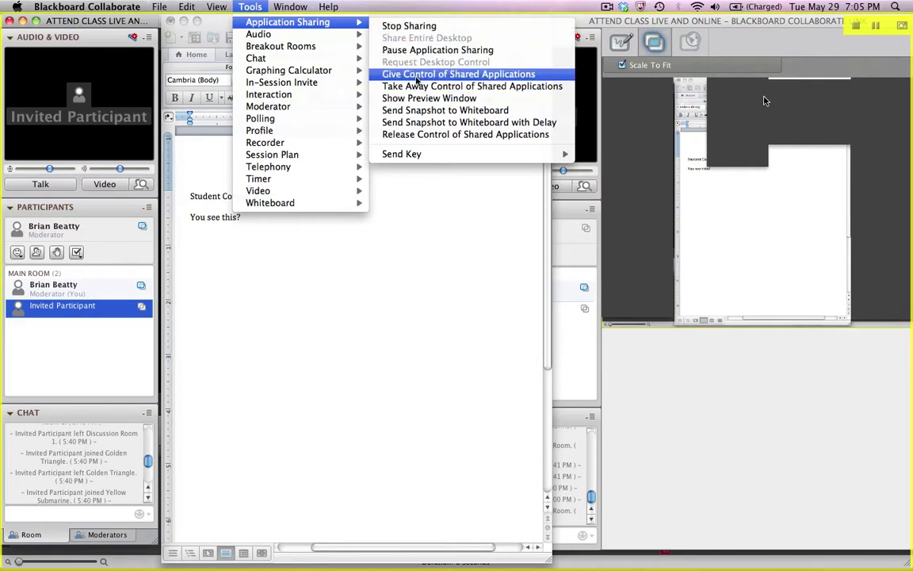
left_click(519, 87)
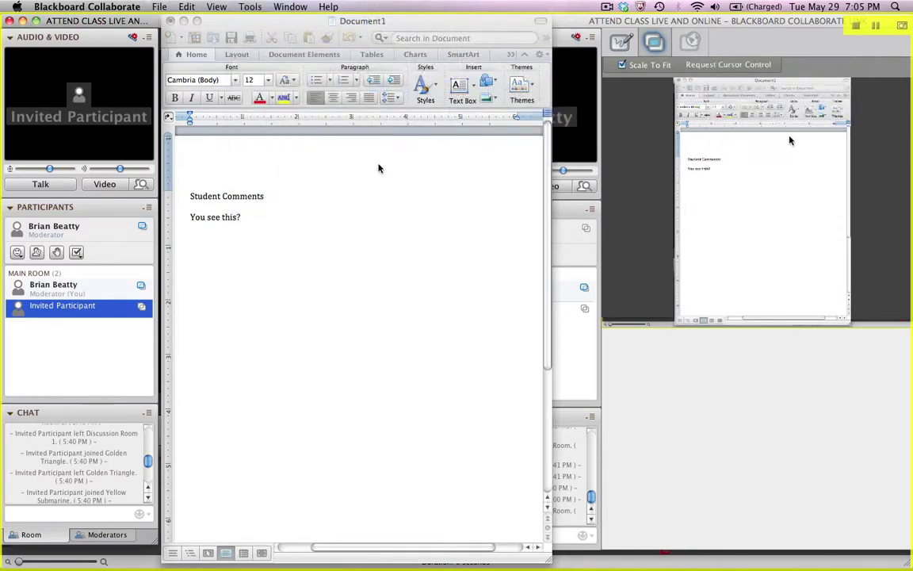
Add the line "My control." below "You see this?" in the Word document and return to the moderator's session window
left_click(271, 229)
left_click(257, 217)
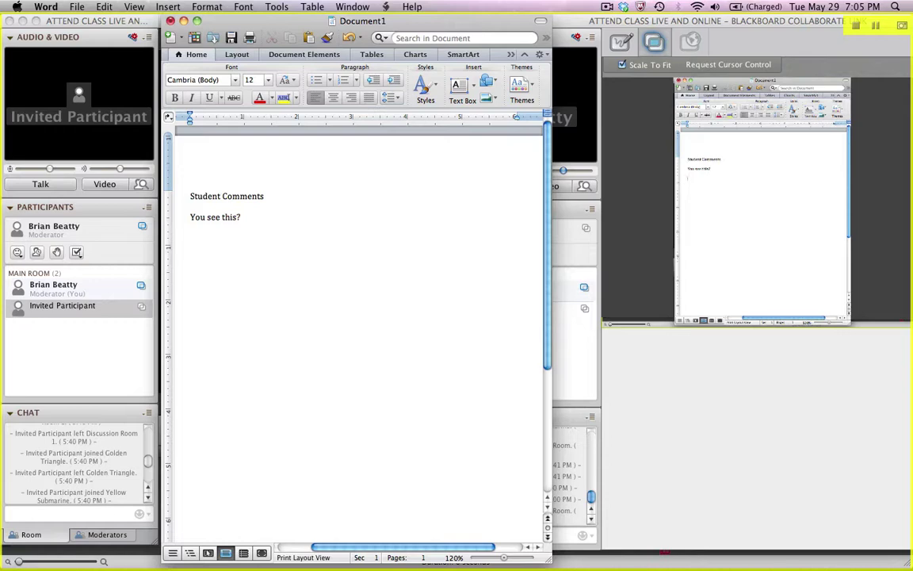
key("Return")
type("My control")
type(".")
left_click(119, 24)
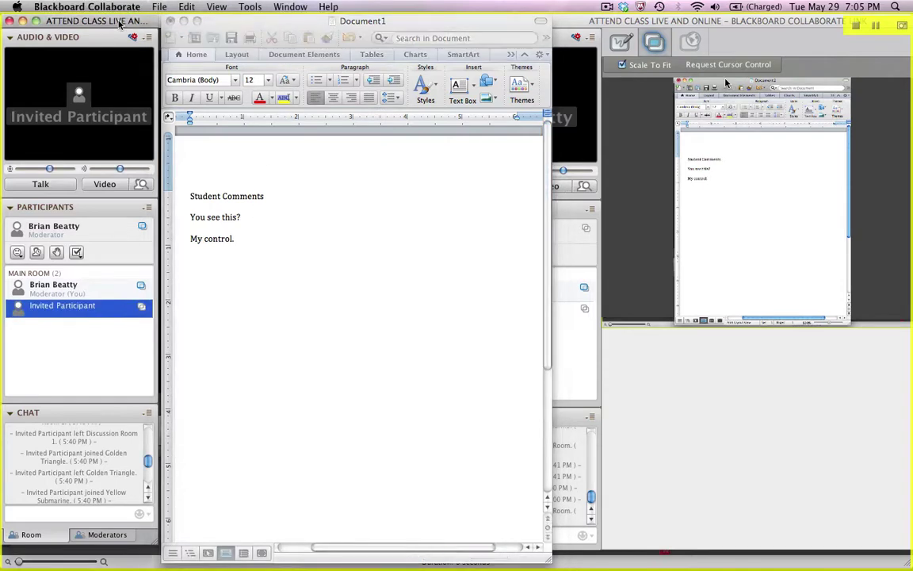